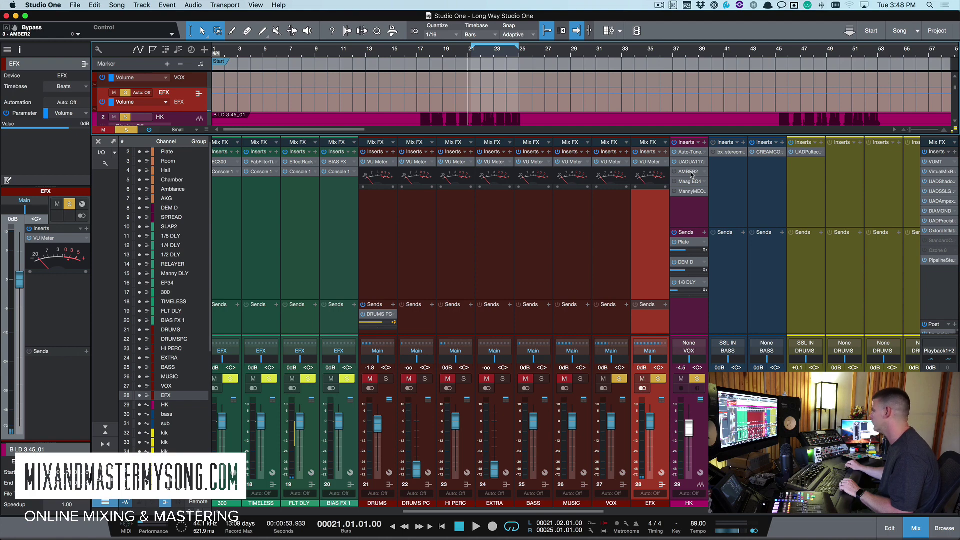
# Open the AMBER2 equalizer inserted on the HK channel and move its window to the middle of the mixer
pyautogui.click(690, 172)
pyautogui.moveTo(518, 31); pyautogui.dragTo(549, 170)
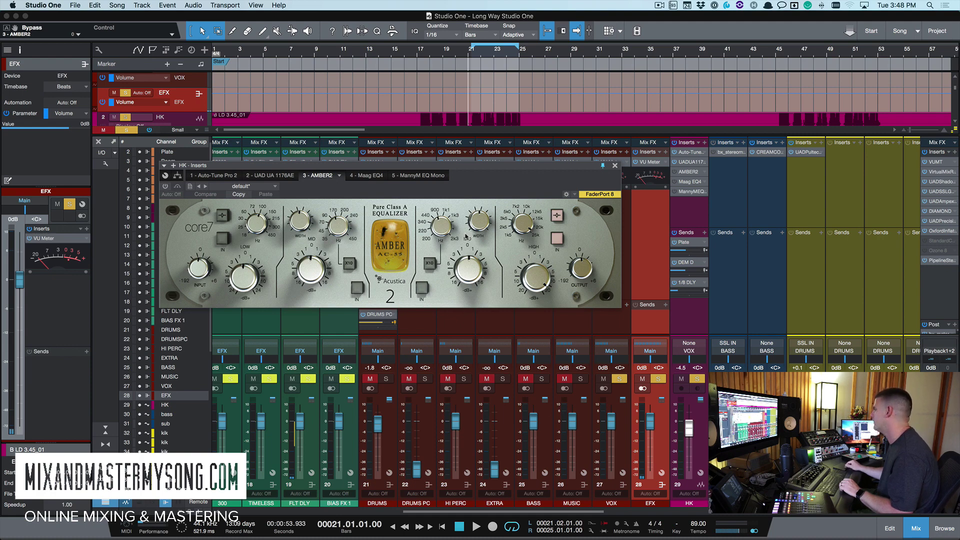
pyautogui.moveTo(525, 172); pyautogui.dragTo(572, 199)
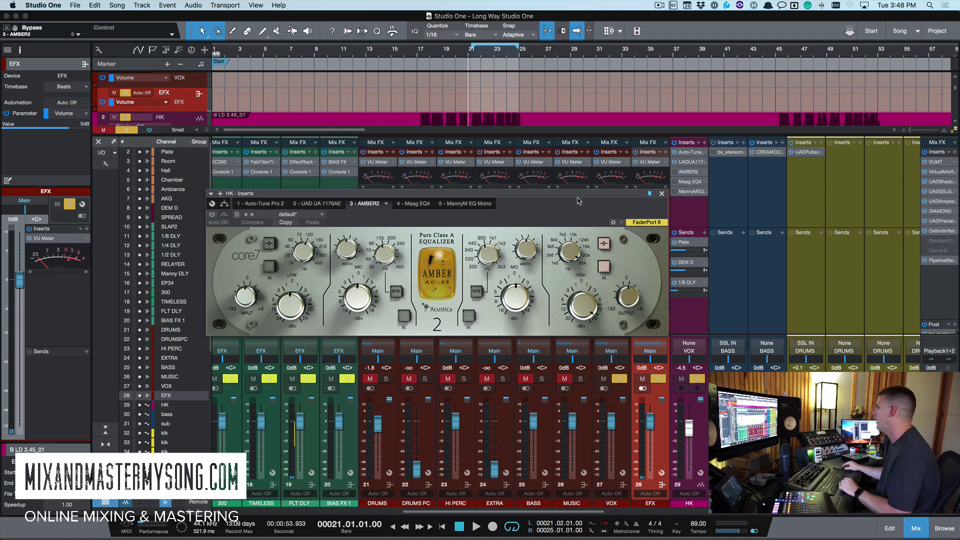
pyautogui.moveTo(578, 200)
pyautogui.mouseDown()
pyautogui.moveTo(594, 206)
pyautogui.moveTo(586, 200)
pyautogui.mouseUp()
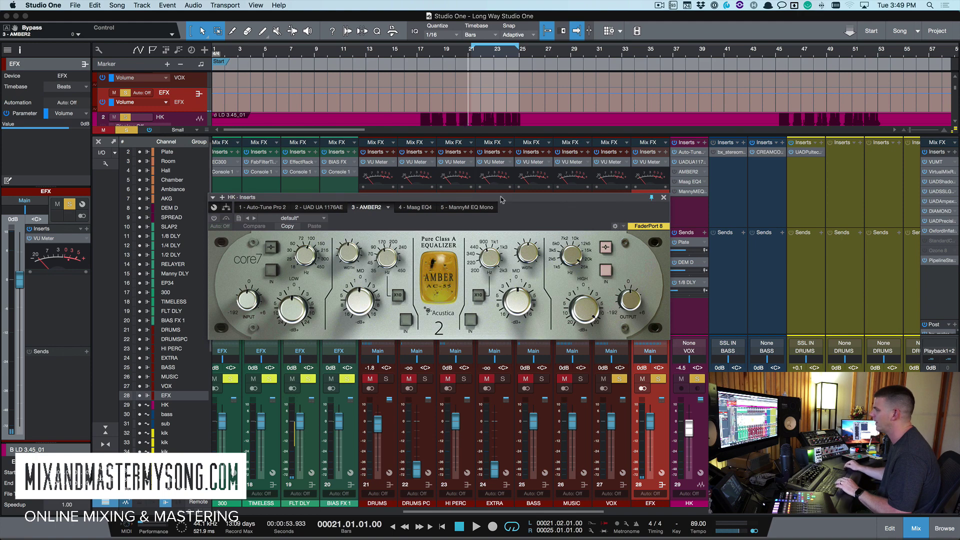
# Play the looped passage with AMBER2 bypassed, and replay it with the equalizer activated to compare the sound
pyautogui.press('space')
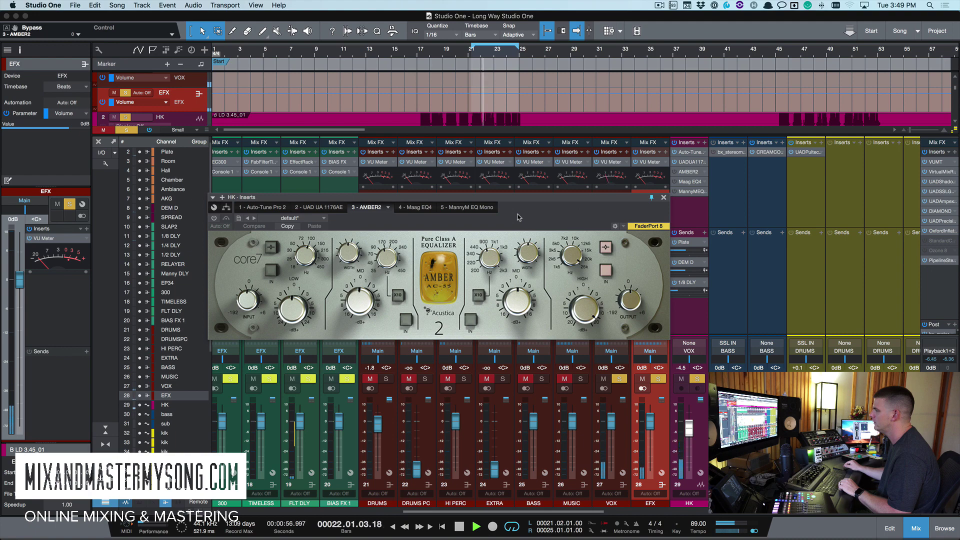
pyautogui.press('space')
pyautogui.click(214, 218)
pyautogui.press('space')
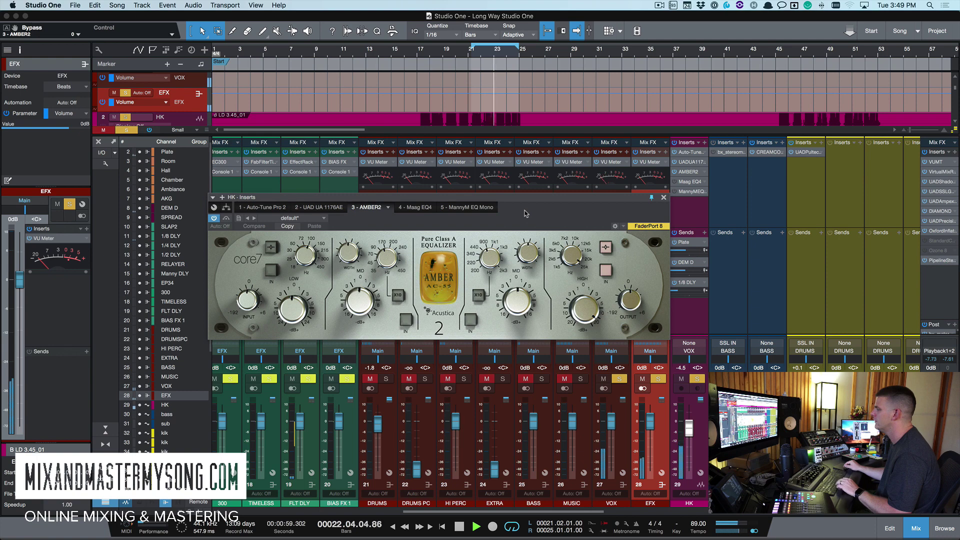
pyautogui.press('space')
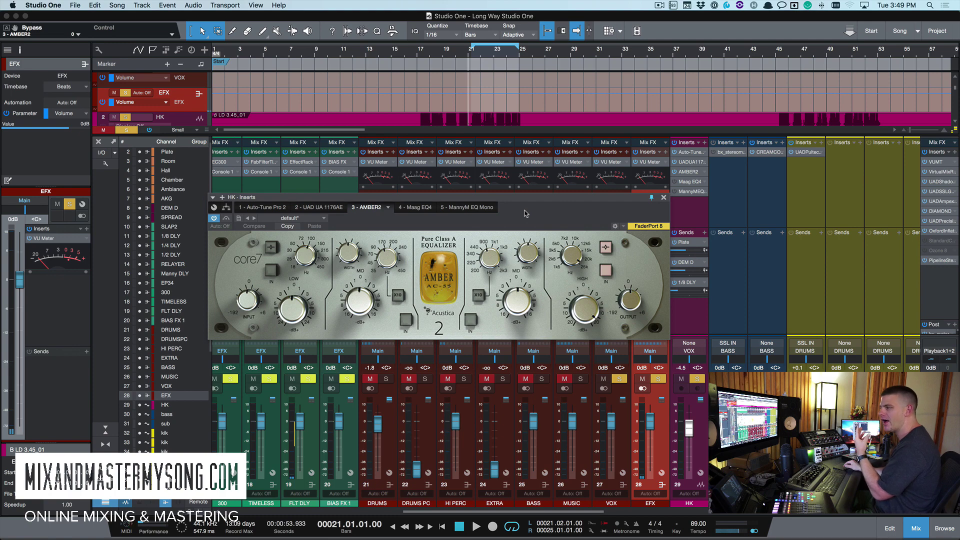
# Set AMBER2's high-band frequency to 25000 and close the equalizer in a bypassed state
pyautogui.moveTo(579, 260); pyautogui.dragTo(572, 255)
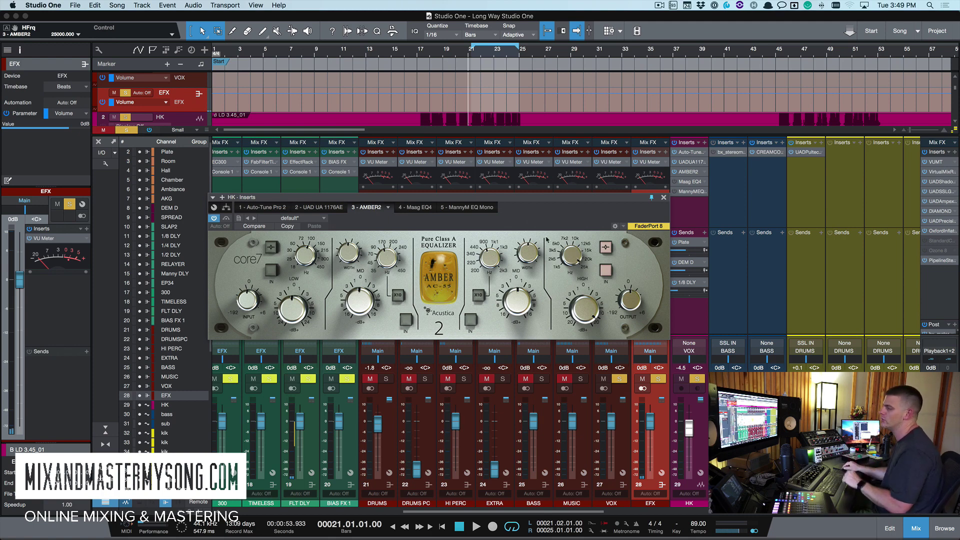
pyautogui.click(214, 218)
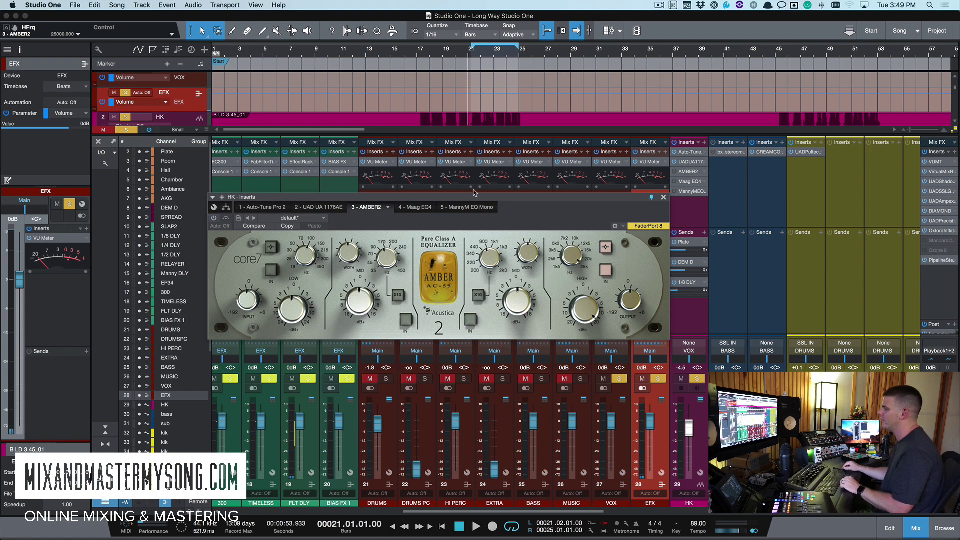
pyautogui.click(664, 198)
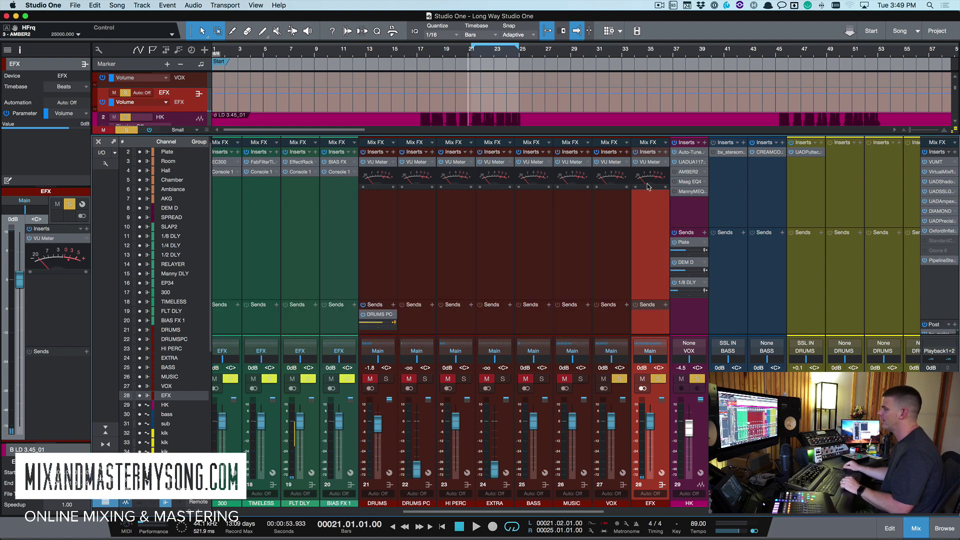
# Open the Maag EQ4 insert on the HK channel and move its window up over the middle of the mixer
pyautogui.click(690, 183)
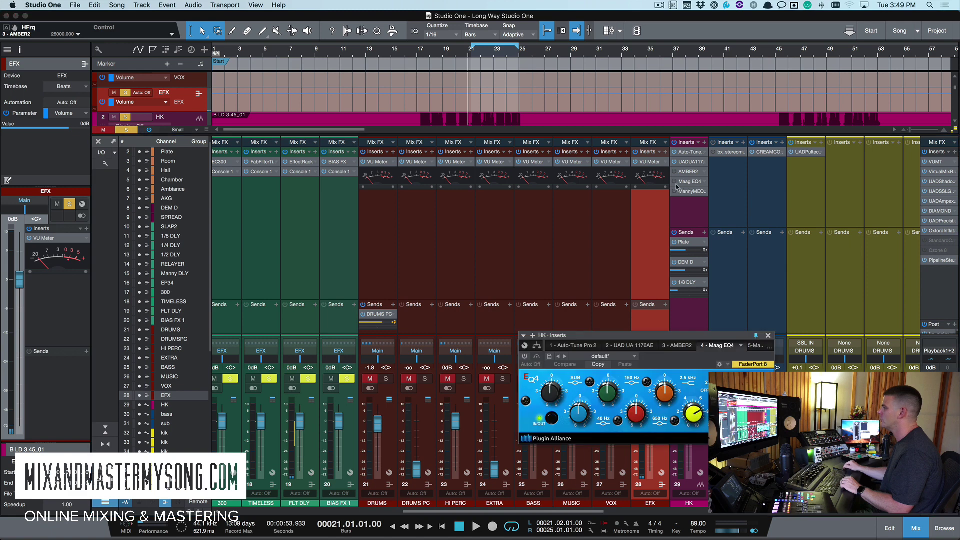
pyautogui.moveTo(705, 336); pyautogui.dragTo(472, 117)
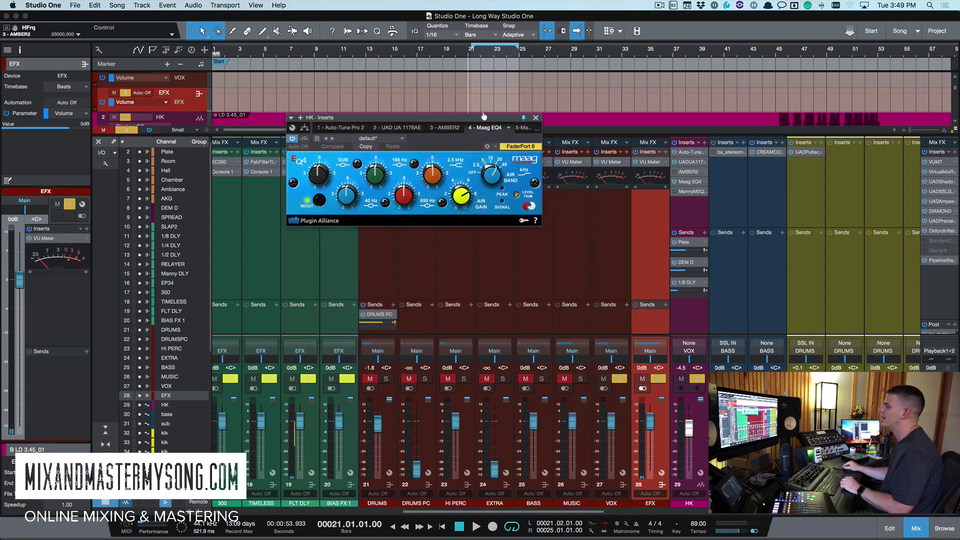
pyautogui.moveTo(446, 117); pyautogui.dragTo(435, 118)
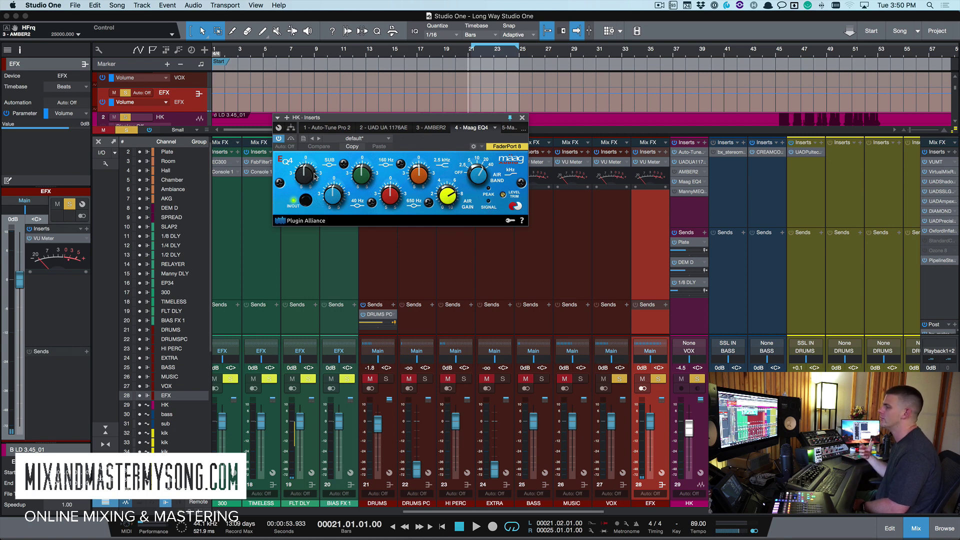
pyautogui.moveTo(439, 118); pyautogui.dragTo(459, 120)
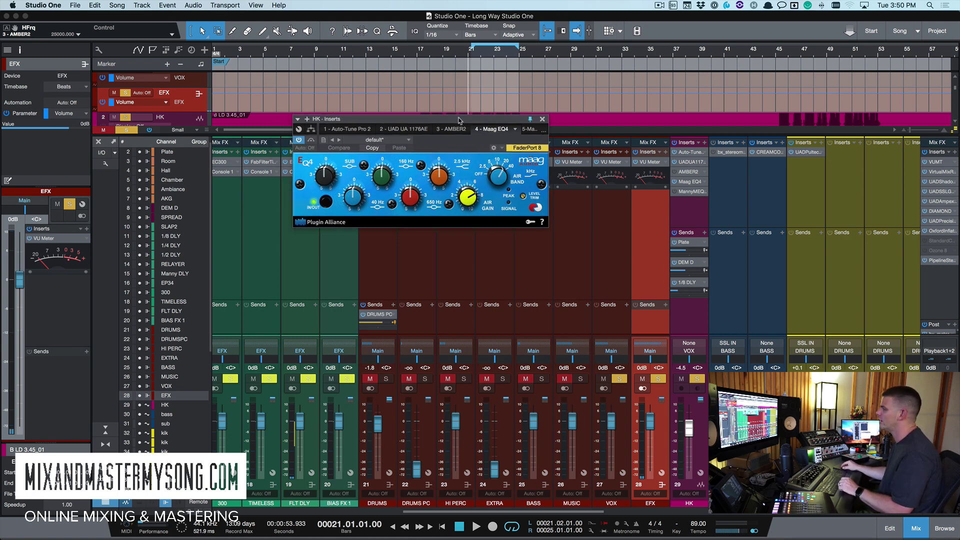
# Play the looped passage while switching Maag EQ4 between active and bypassed to hear its 40 kHz air band boost
pyautogui.press('space')
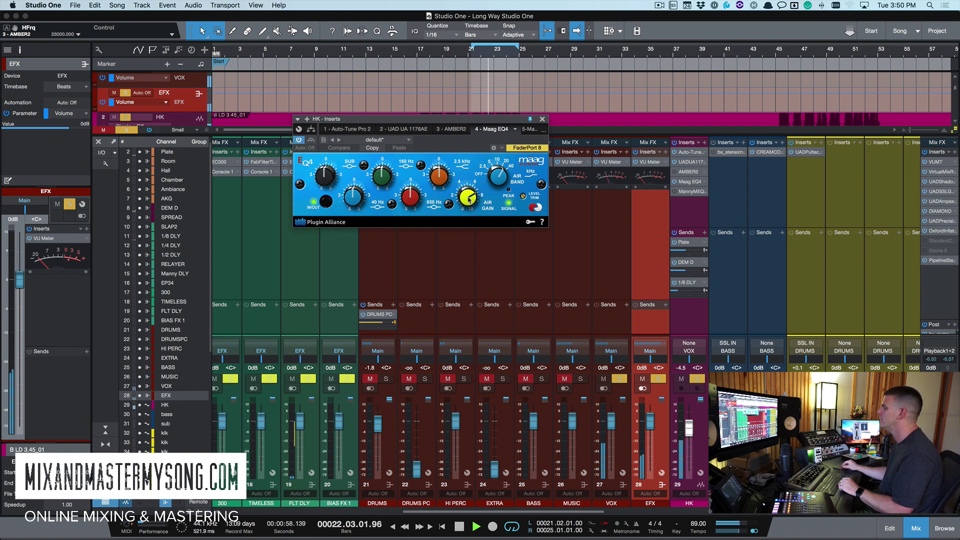
pyautogui.press('space')
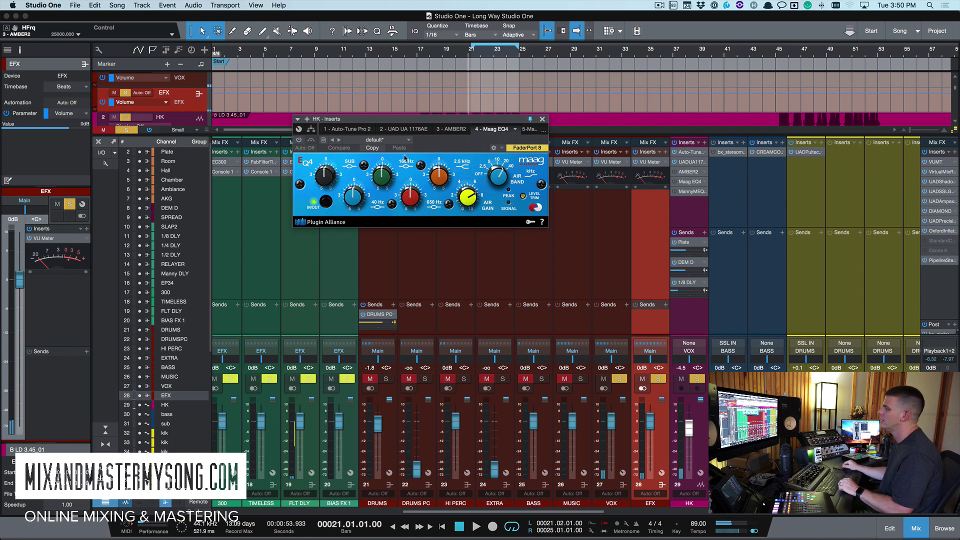
pyautogui.press('space')
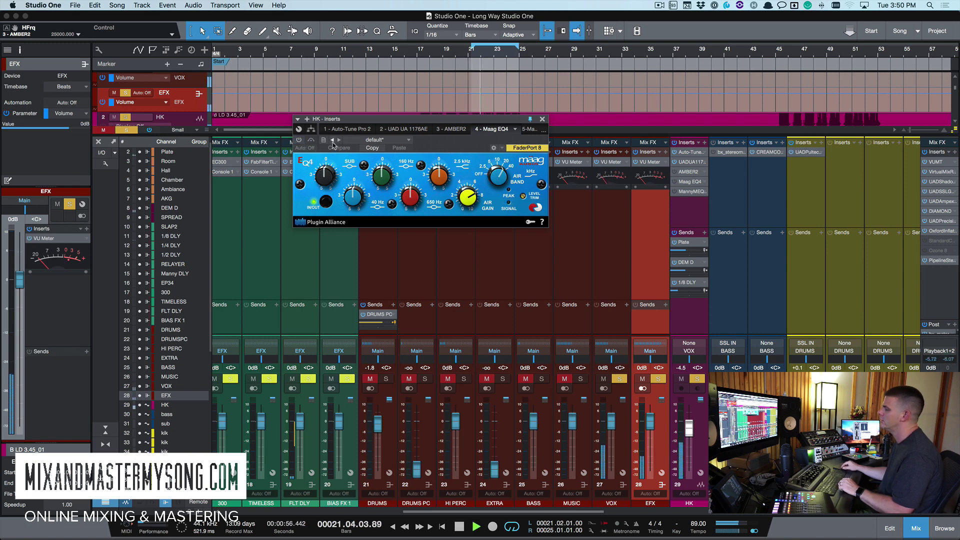
pyautogui.click(299, 140)
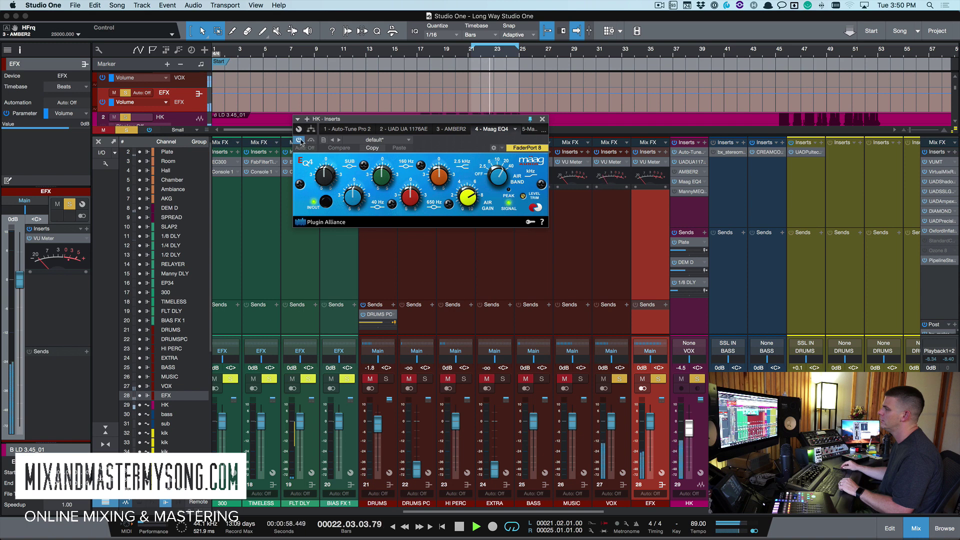
pyautogui.press('space')
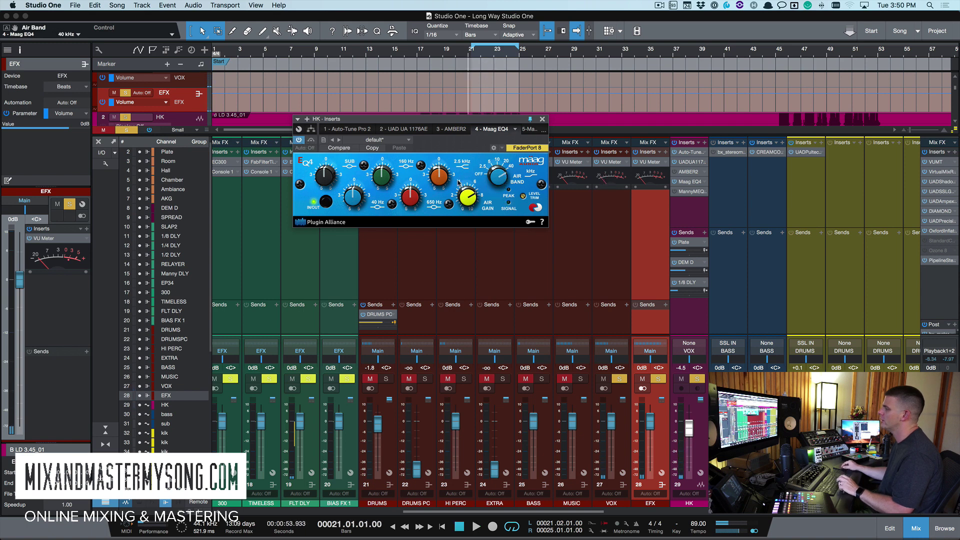
# Replay the passage with Maag EQ4 active and bypass it for a second comparison, leaving it bypassed
pyautogui.press('space')
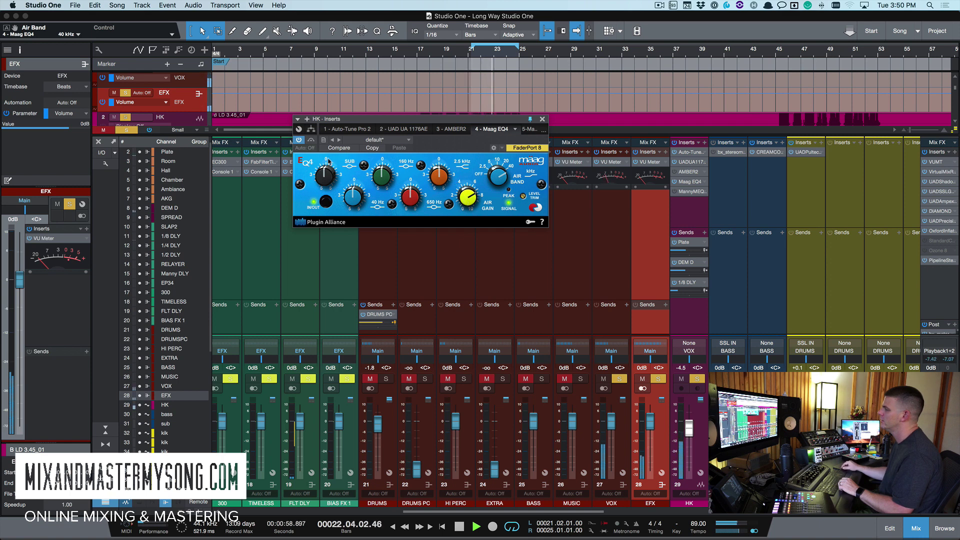
pyautogui.press('space')
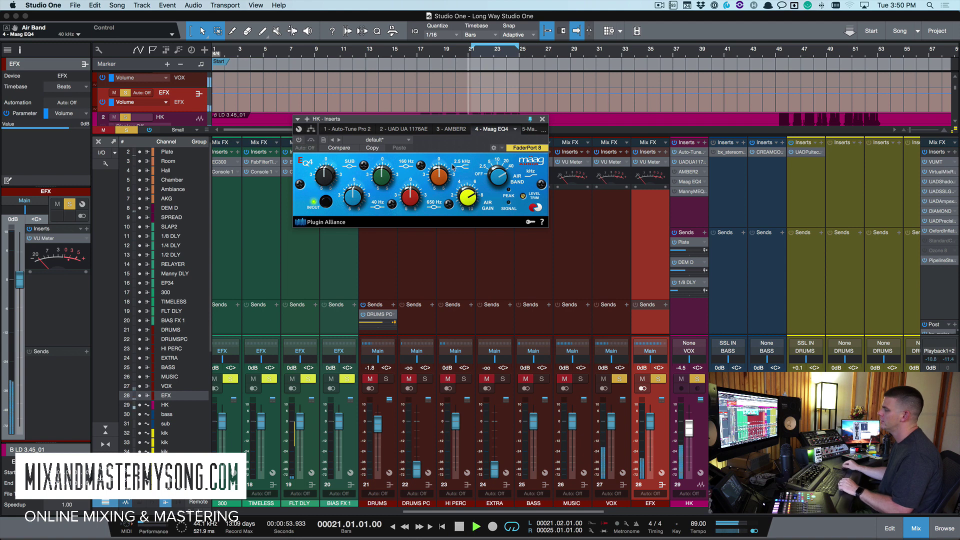
pyautogui.press('space')
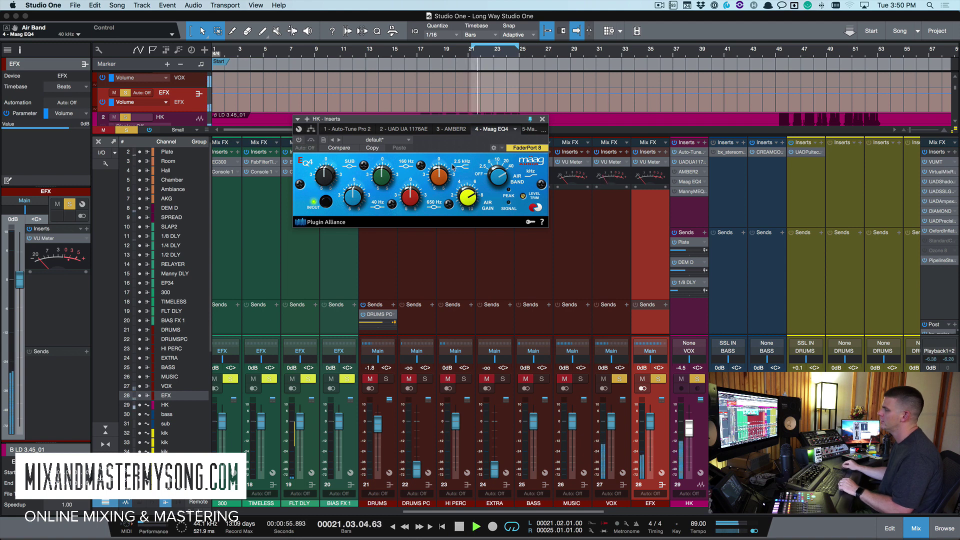
pyautogui.press('space')
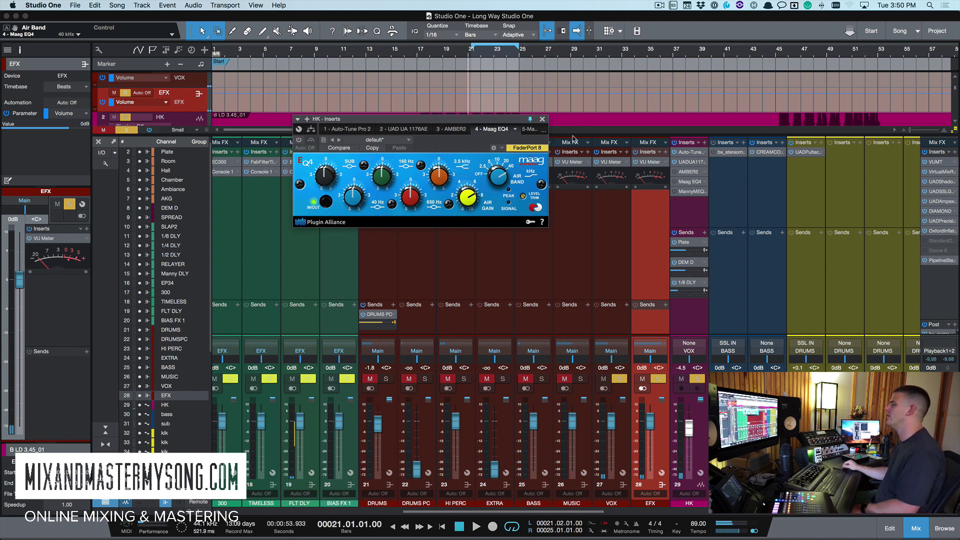
# Open the MannyM EQ Mono insert on the HK channel in place of the Maag EQ4 window and reposition it over the mixer
pyautogui.click(689, 192)
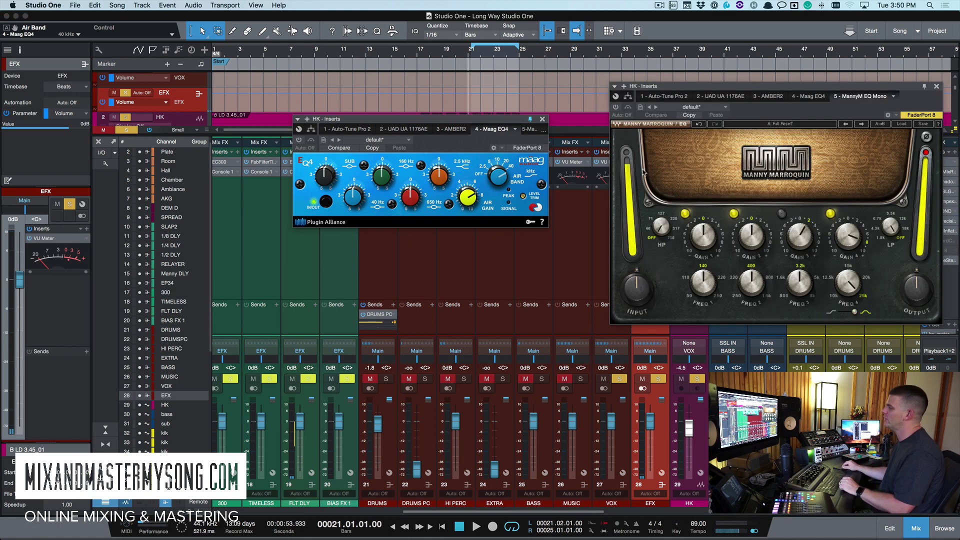
pyautogui.click(542, 119)
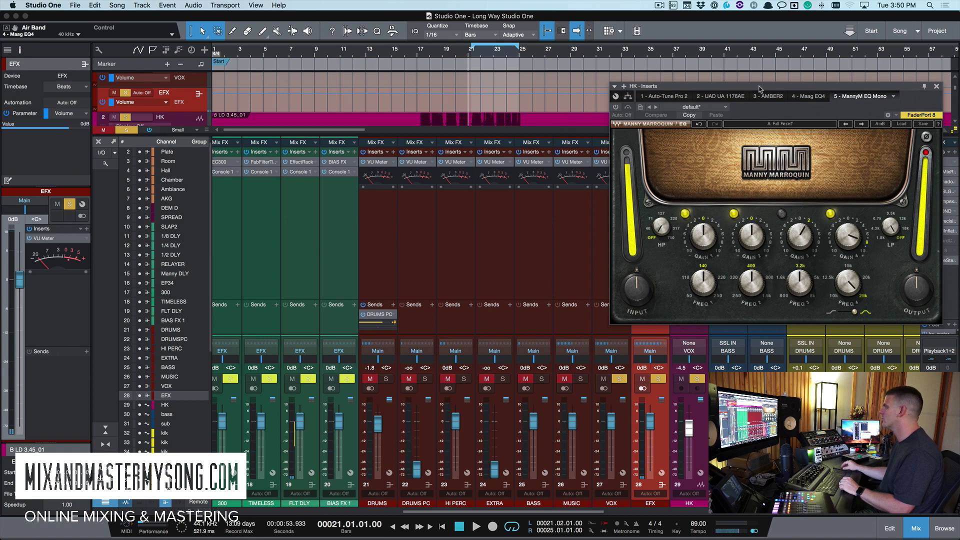
pyautogui.moveTo(760, 89); pyautogui.dragTo(482, 80)
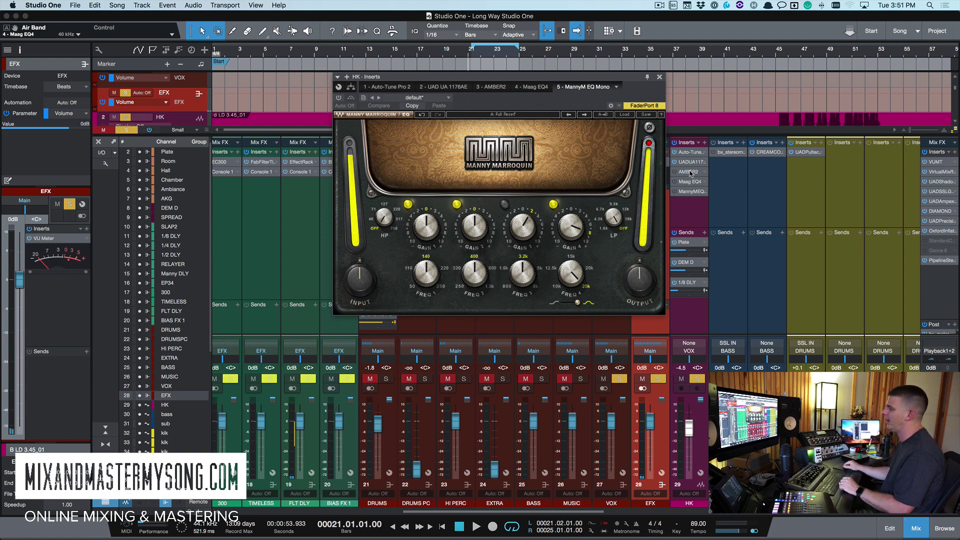
pyautogui.moveTo(616, 77); pyautogui.dragTo(562, 87)
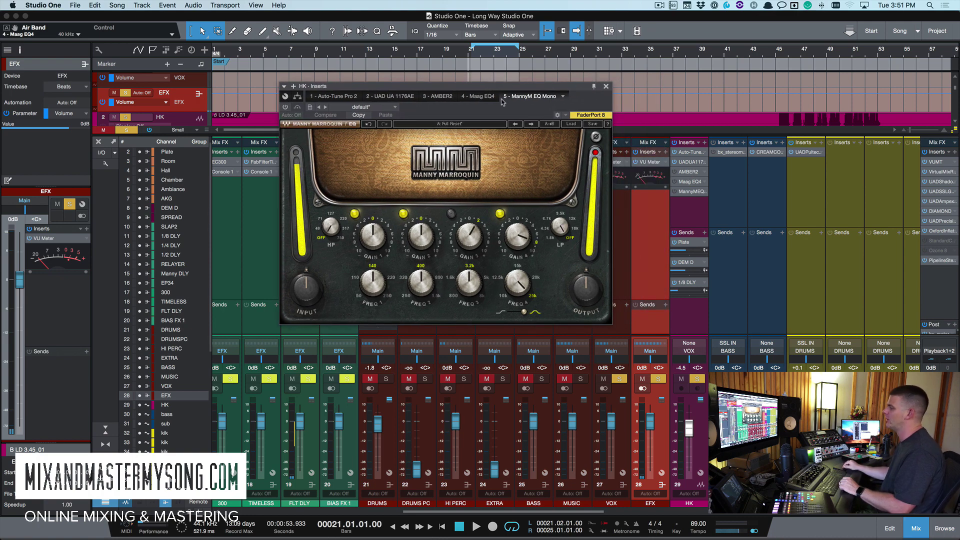
# Compare the looped passage with MannyM EQ Mono active and bypassed, and leave the equalizer activated
pyautogui.press('space')
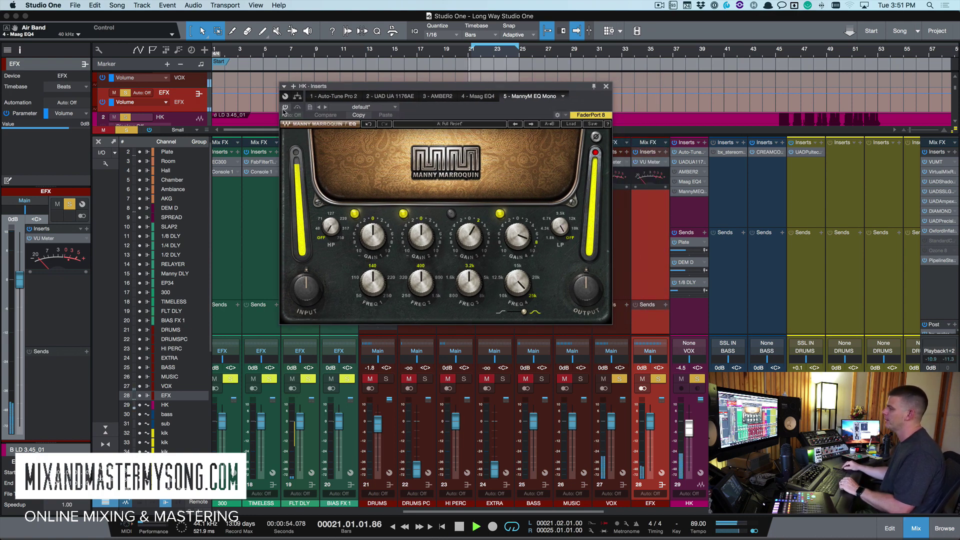
pyautogui.moveTo(350, 86); pyautogui.dragTo(335, 80)
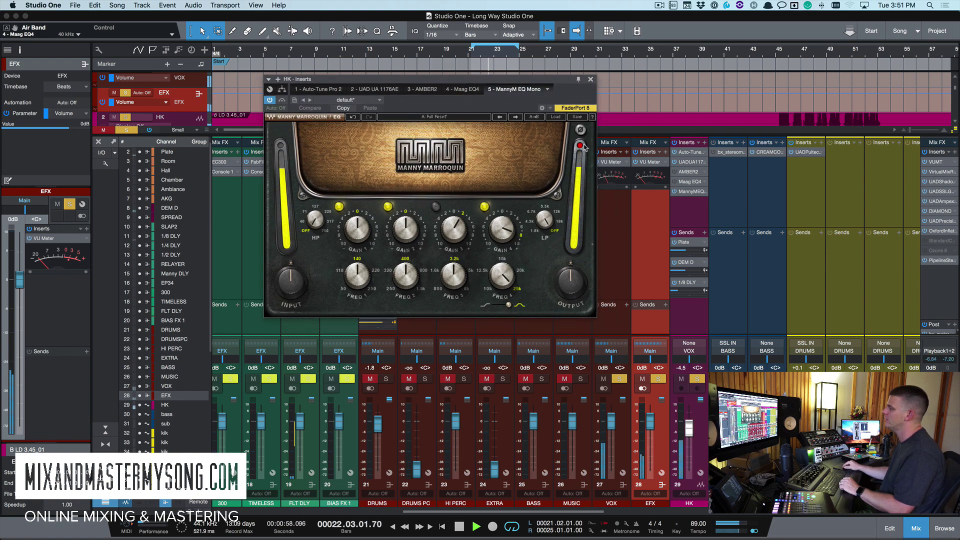
pyautogui.click(579, 235)
pyautogui.press('space')
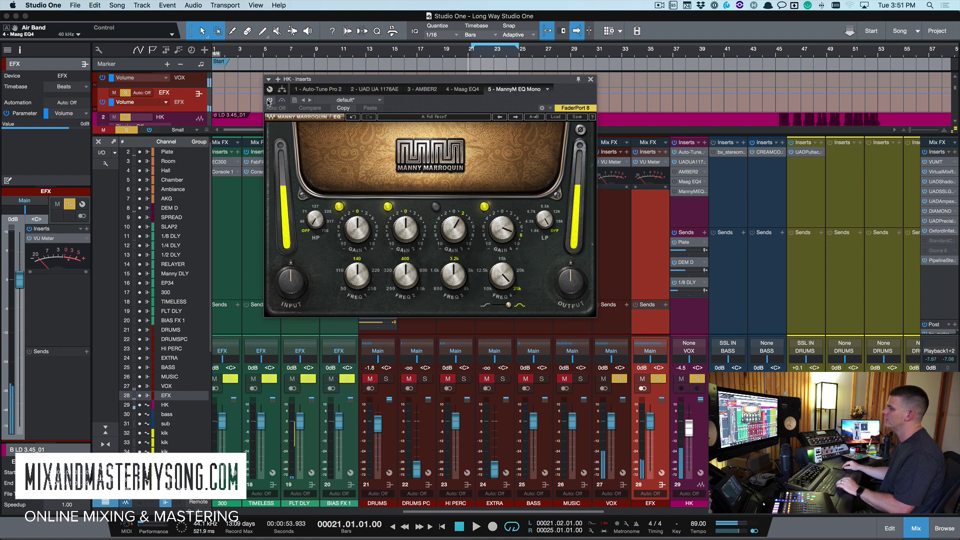
pyautogui.press('space')
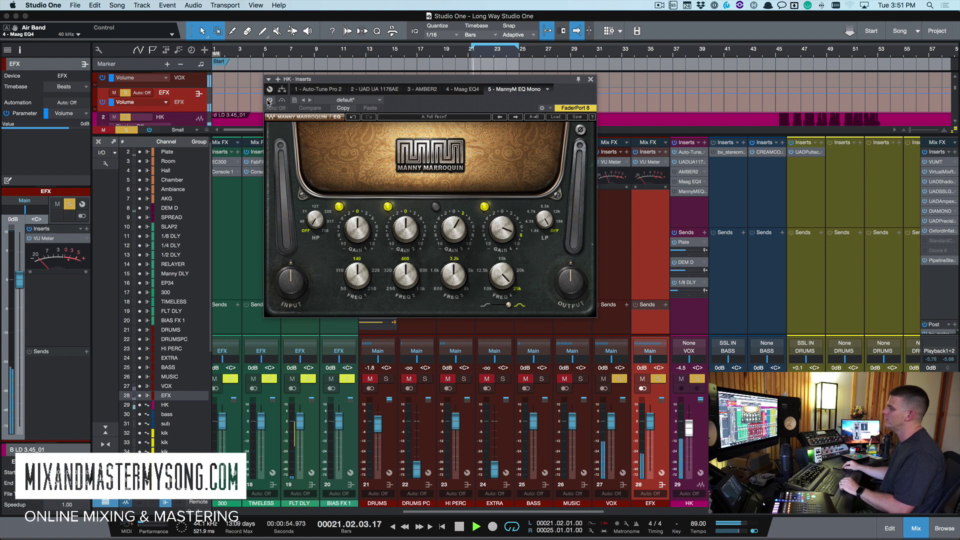
pyautogui.press('space')
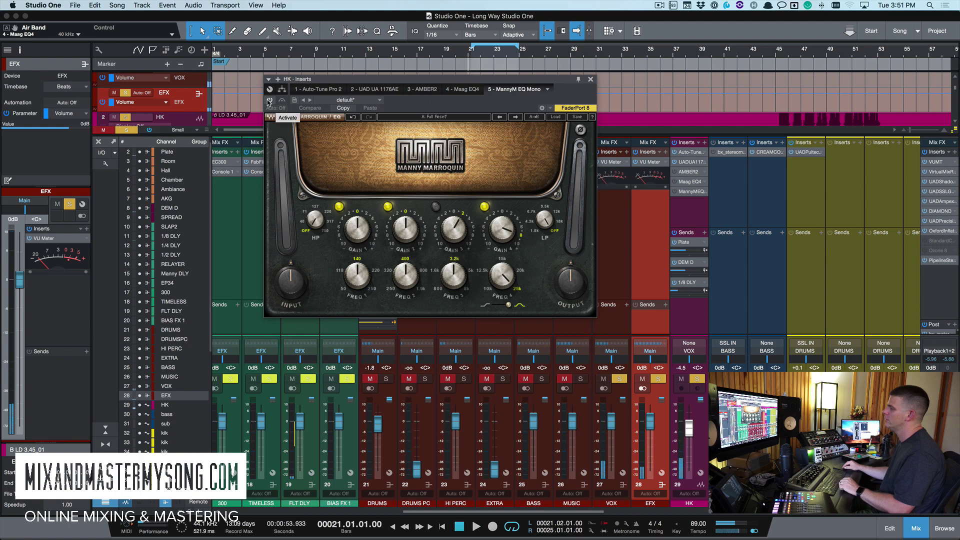
pyautogui.click(269, 100)
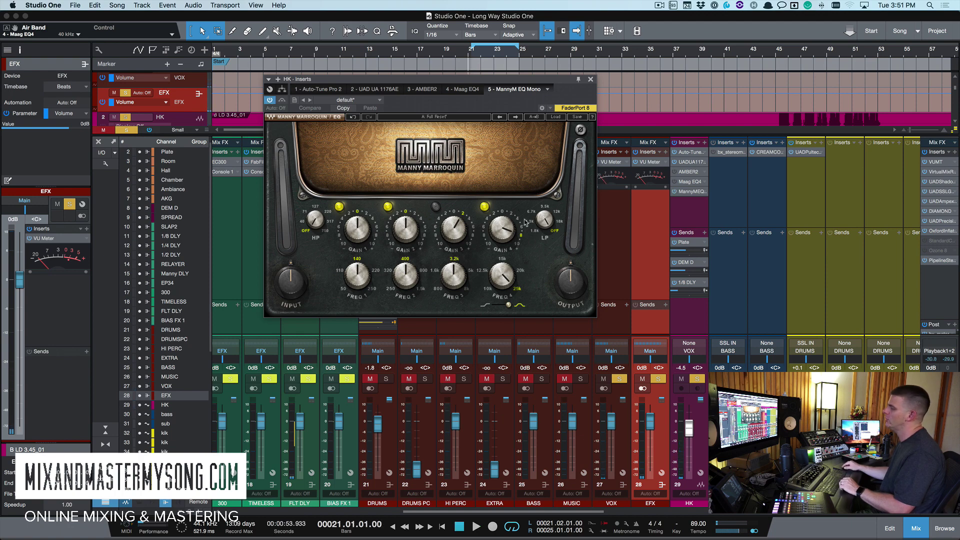
# Reposition the MannyM EQ window and switch on its band 3 at 3.2k while the looped passage plays
pyautogui.moveTo(549, 85); pyautogui.dragTo(579, 82)
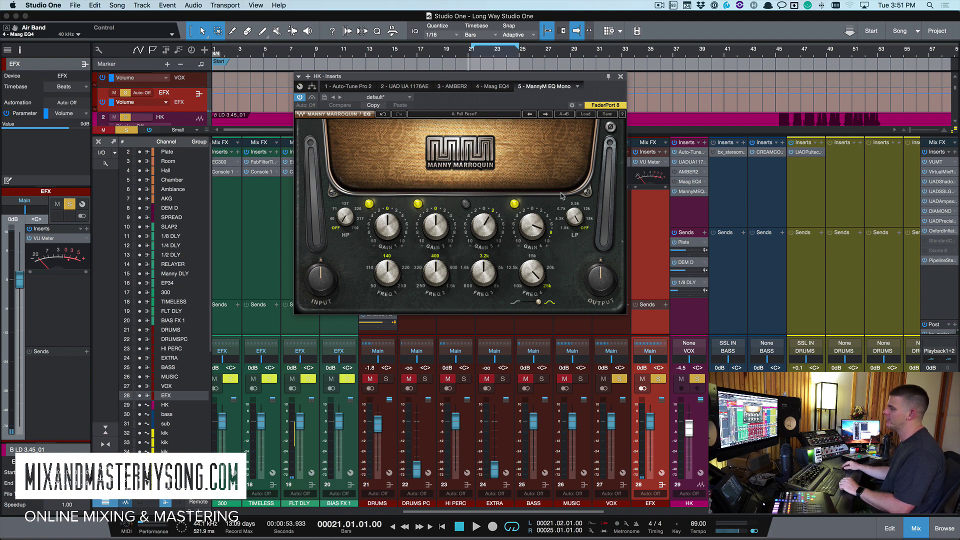
pyautogui.moveTo(533, 80)
pyautogui.mouseDown()
pyautogui.moveTo(526, 99)
pyautogui.moveTo(527, 82)
pyautogui.mouseUp()
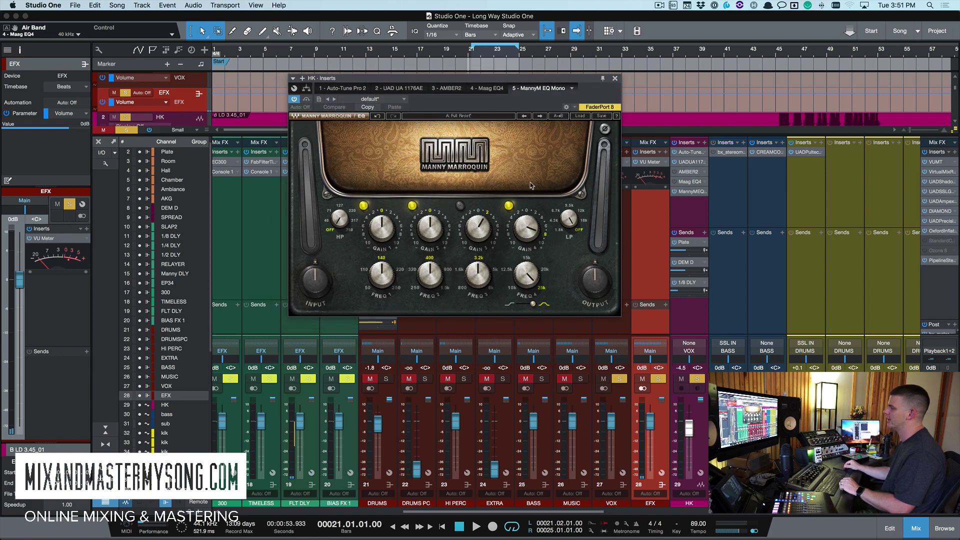
pyautogui.press('space')
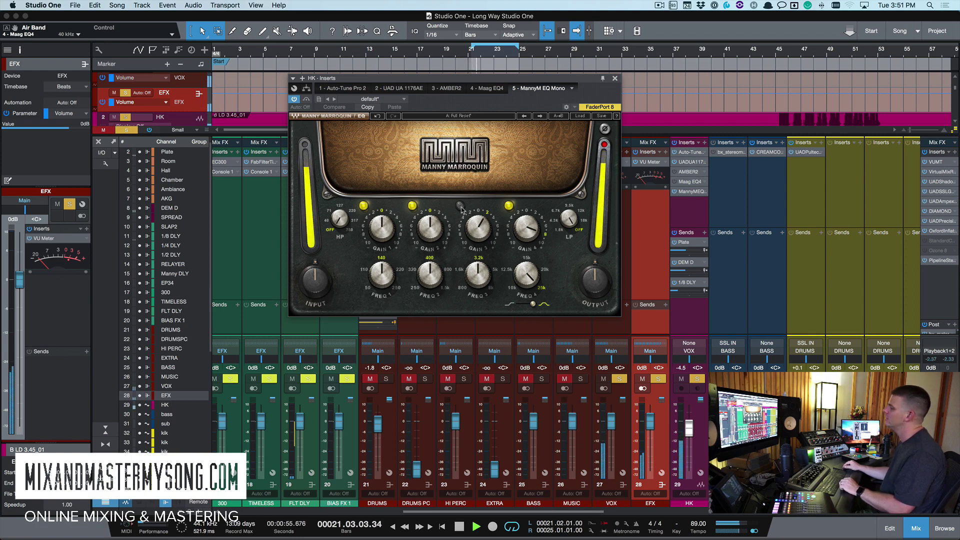
pyautogui.click(460, 206)
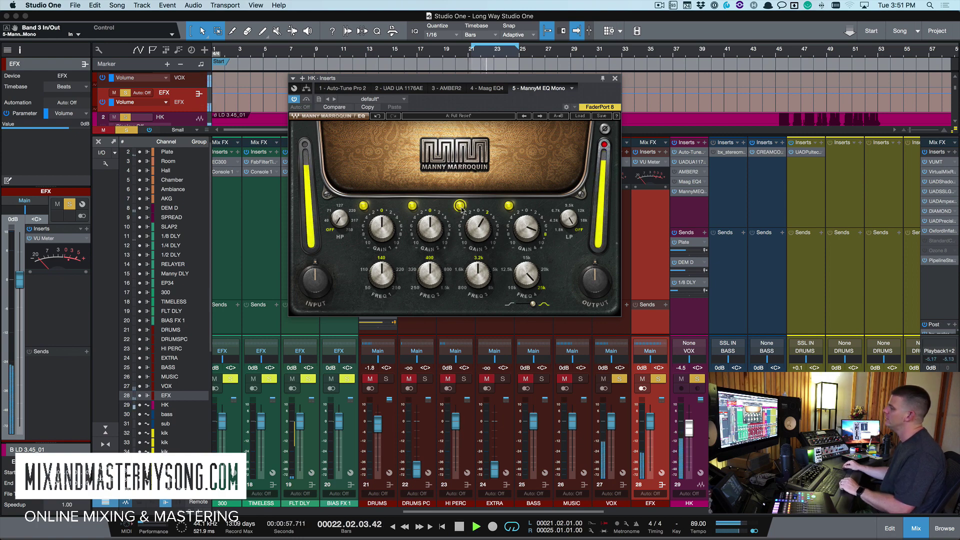